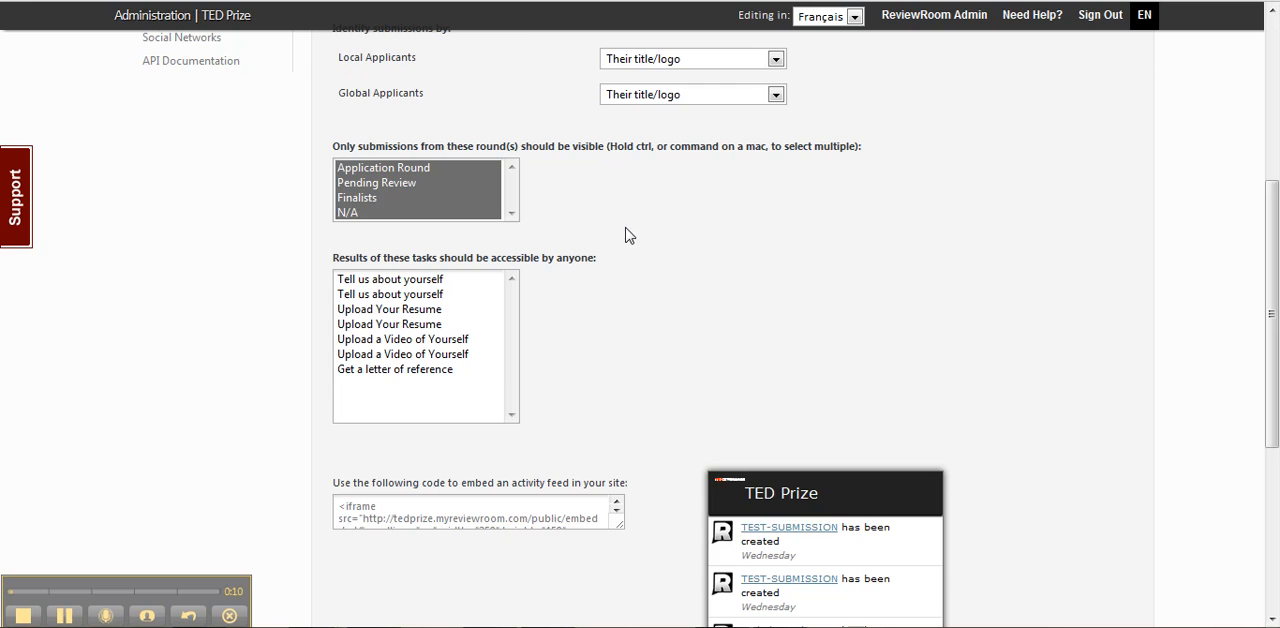
# Review the available options for public commenting and for identifying local applicants' submissions.
pyautogui.scroll(3, 628, 236)
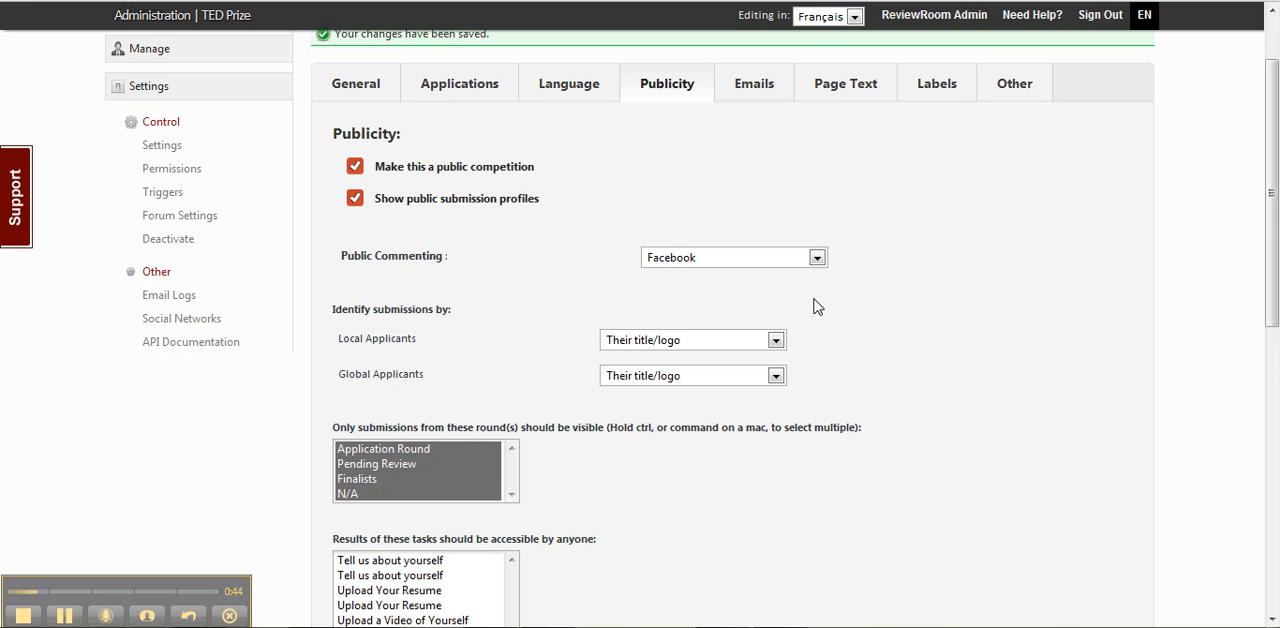
pyautogui.click(758, 264)
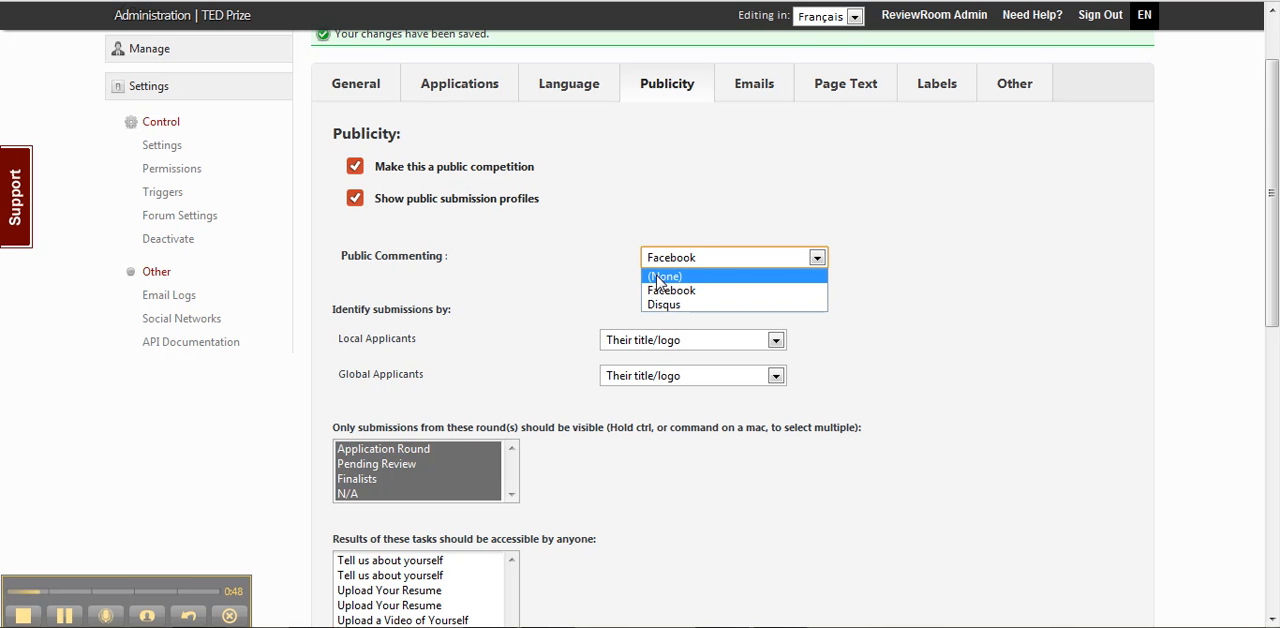
pyautogui.click(1048, 280)
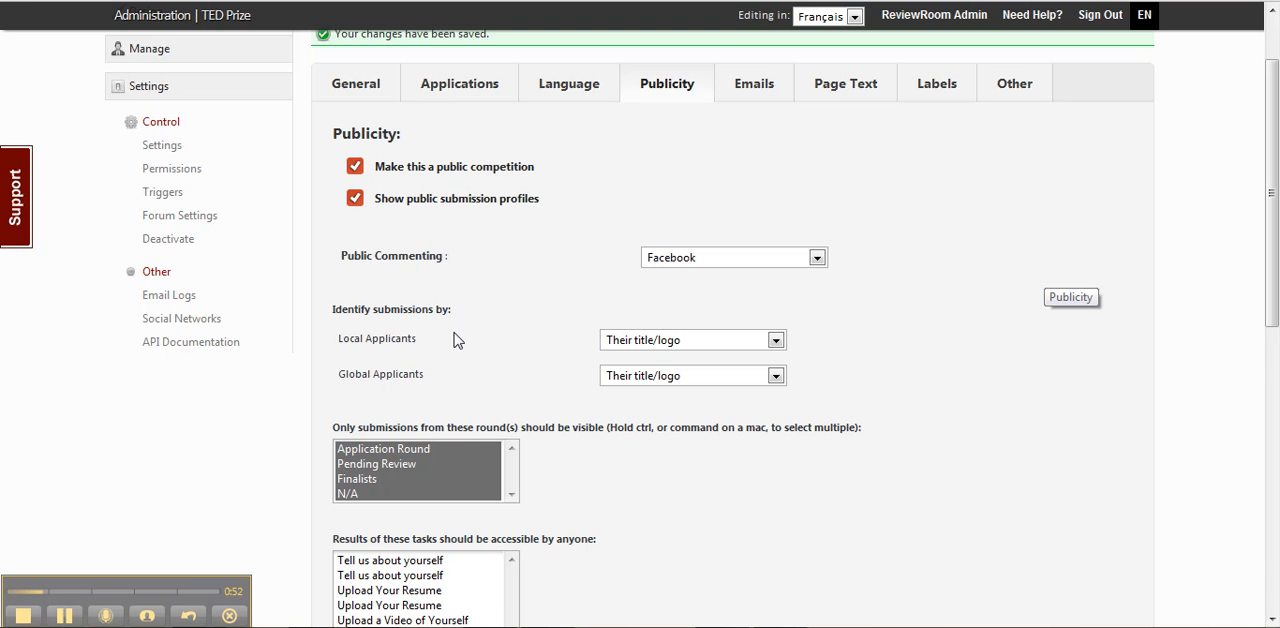
pyautogui.click(655, 342)
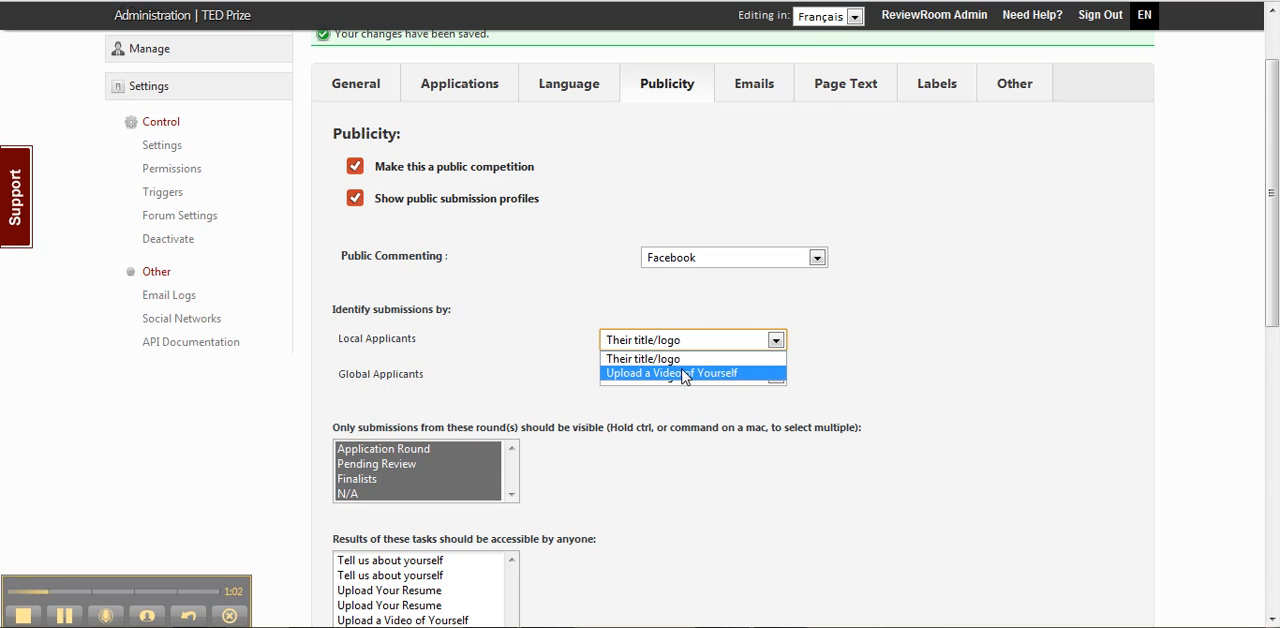
pyautogui.click(866, 336)
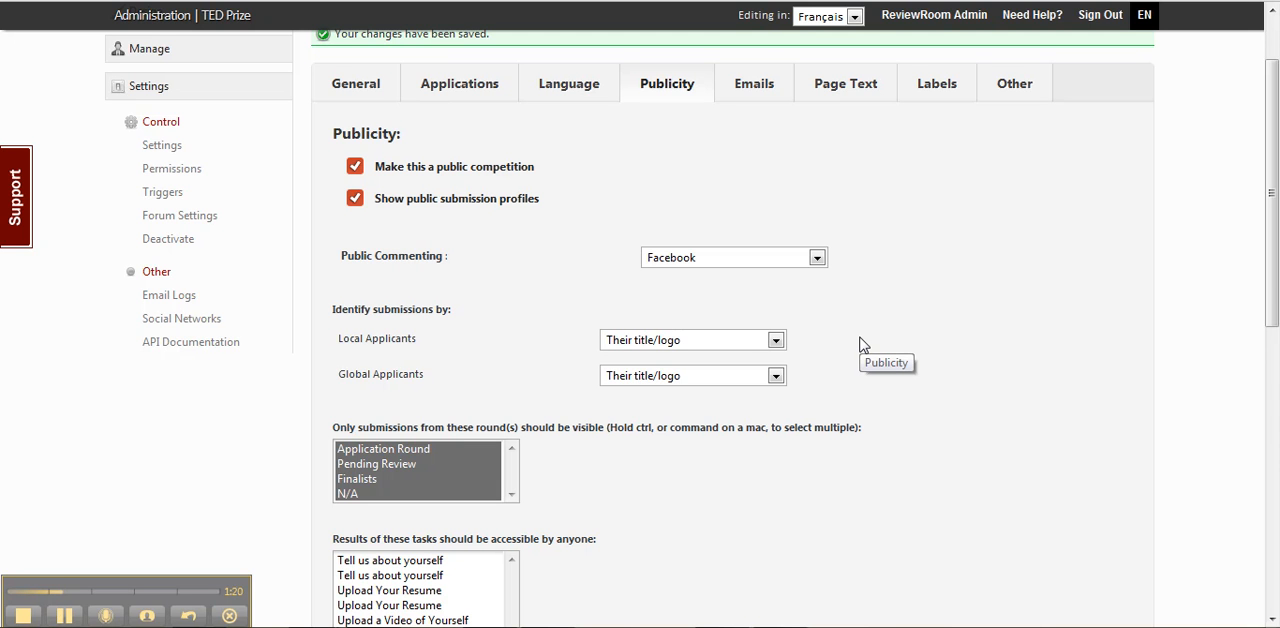
# Limit the publicly visible submissions to the Pending Review and Finalists rounds.
pyautogui.scroll(-3, 862, 345)
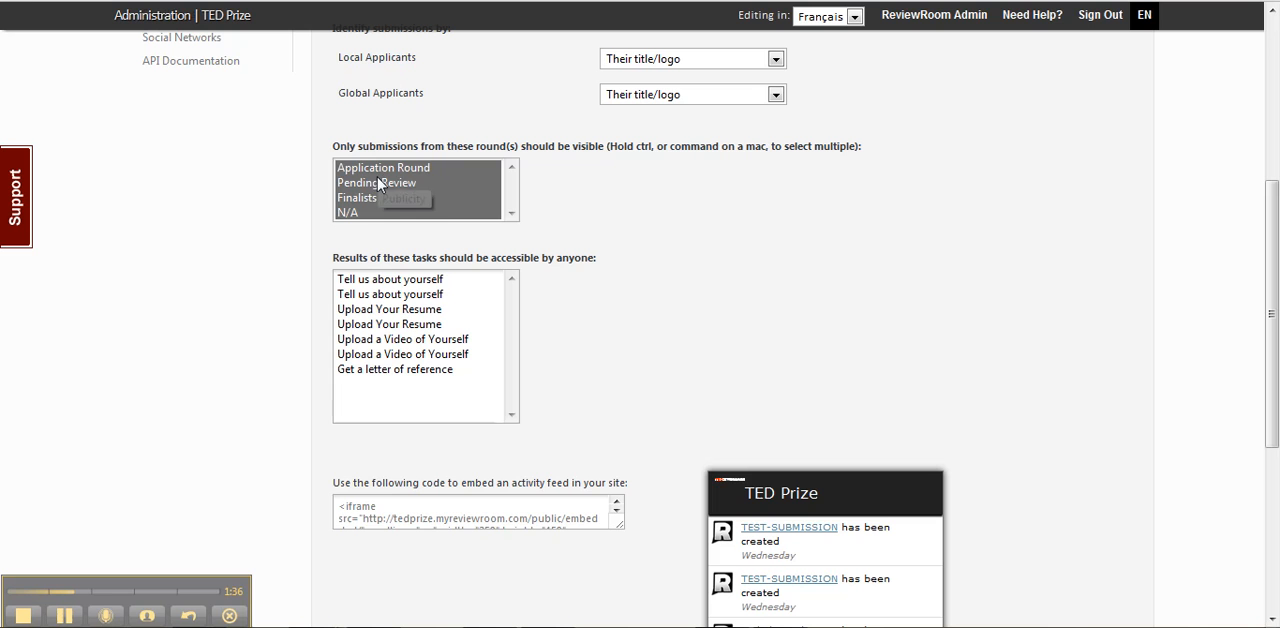
pyautogui.click(359, 199)
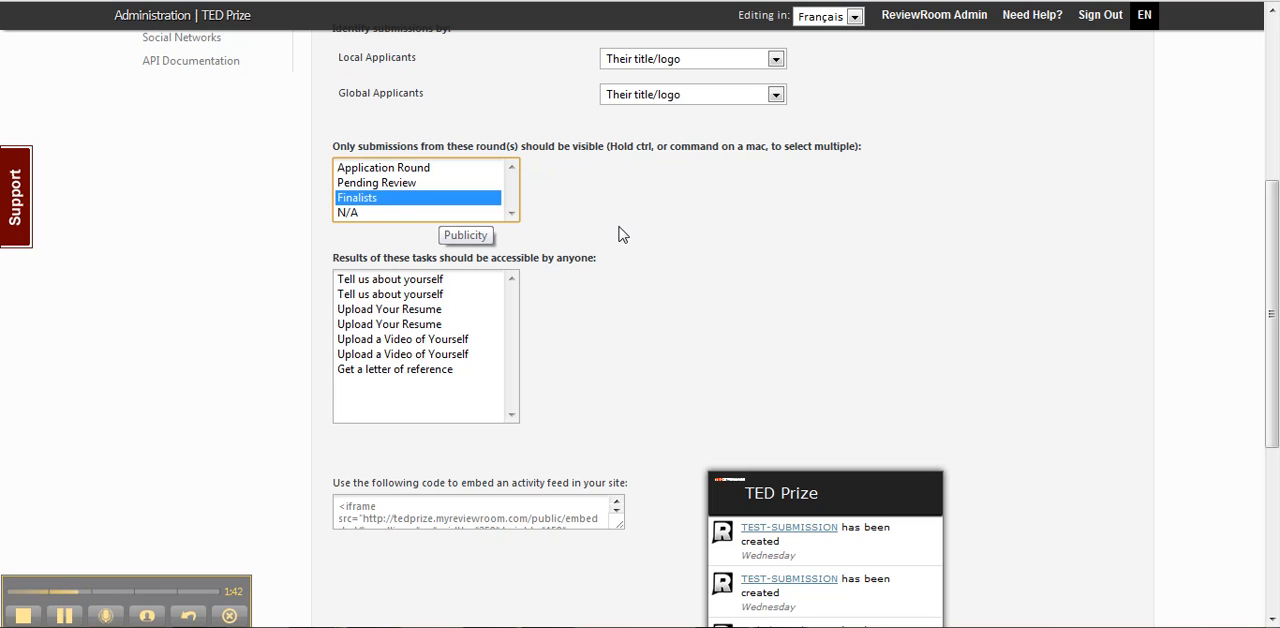
pyautogui.keyDown('ctrl'); pyautogui.click(381, 188); pyautogui.keyUp('ctrl')
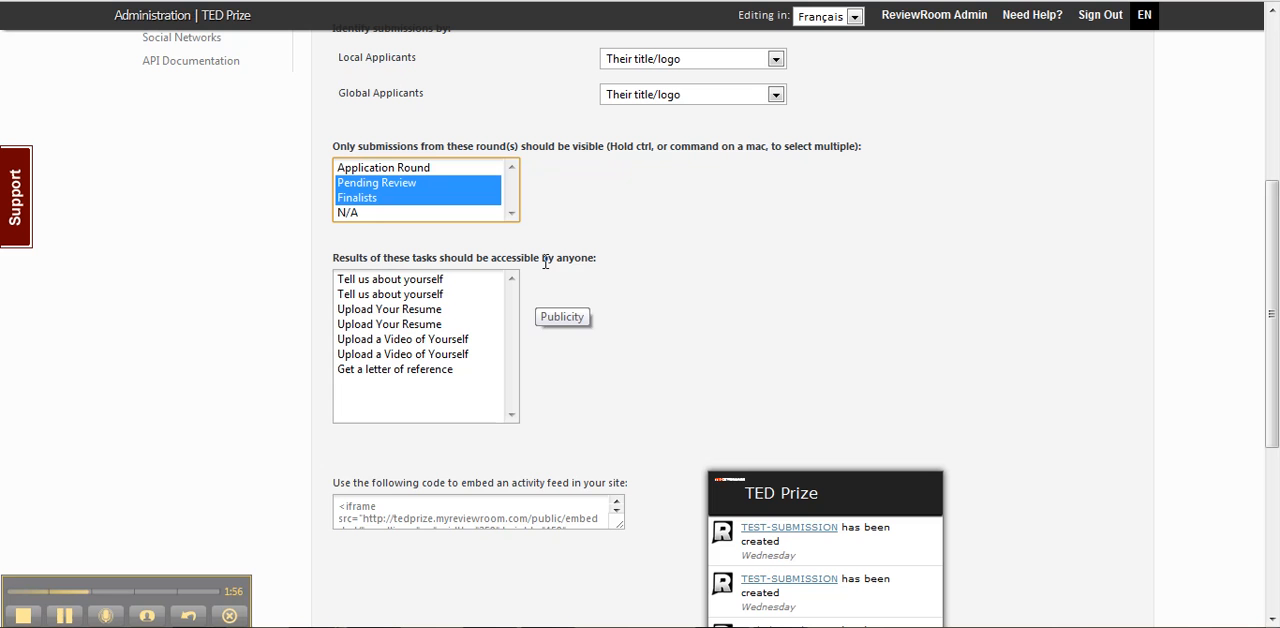
pyautogui.click(645, 304)
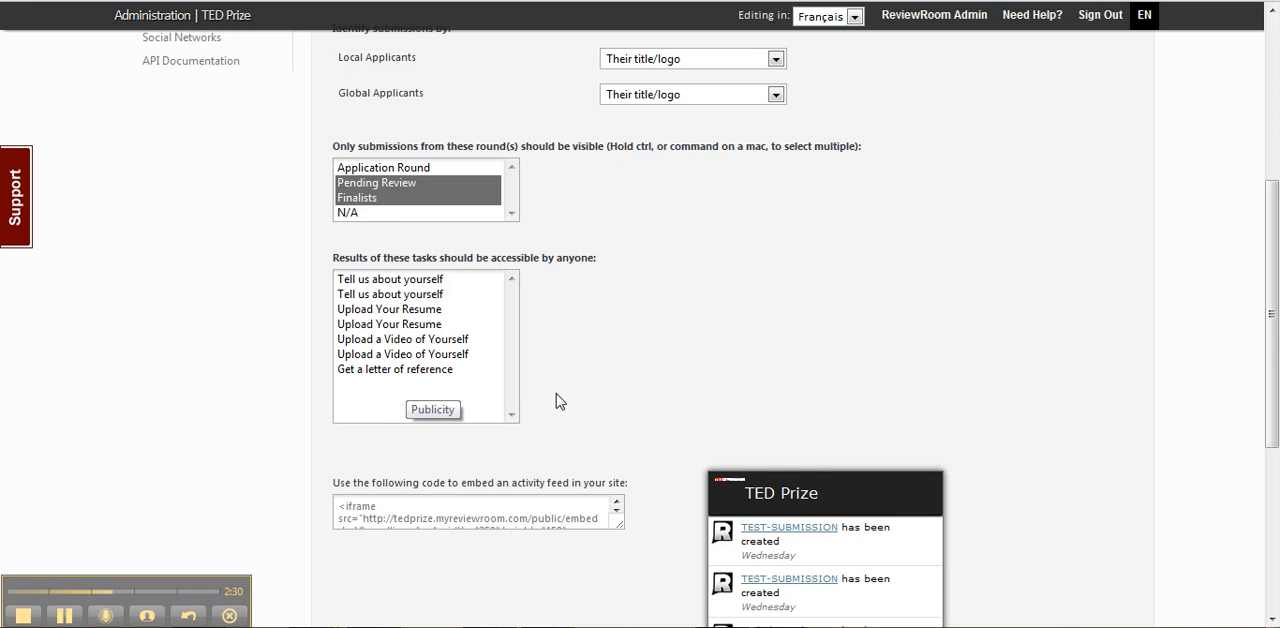
# Examine the embed code for the activity feed and the feed preview beside it.
pyautogui.scroll(-3, 585, 400)
pyautogui.scroll(-1, 604, 432)
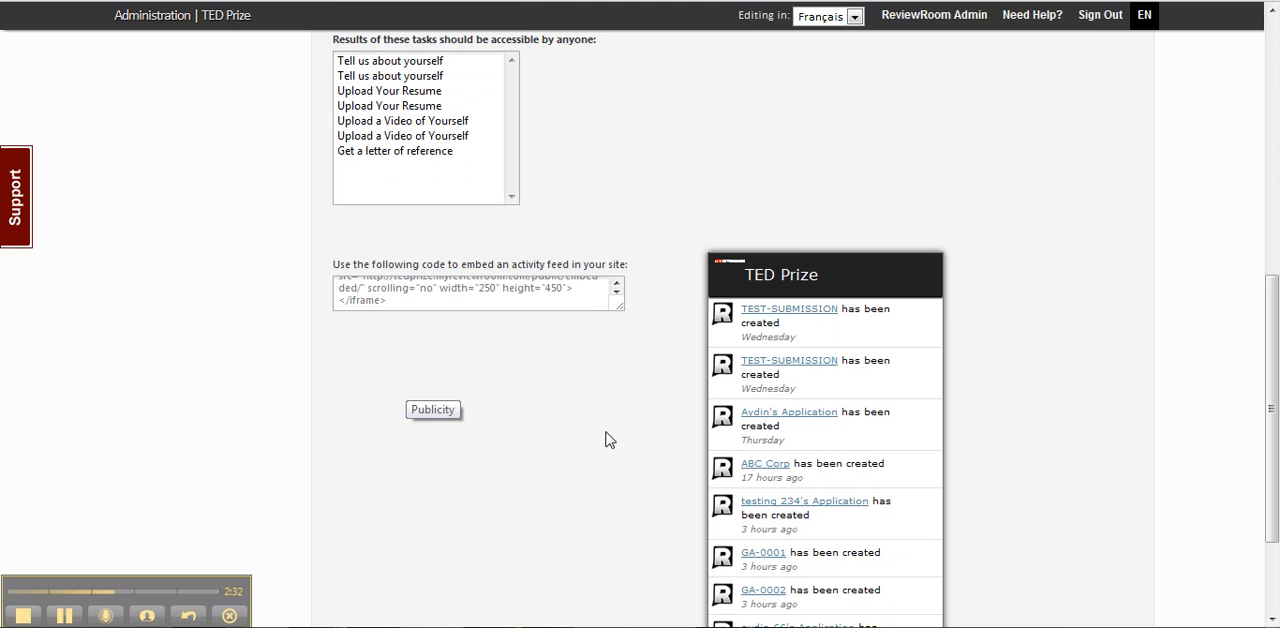
pyautogui.scroll(-1, 785, 310)
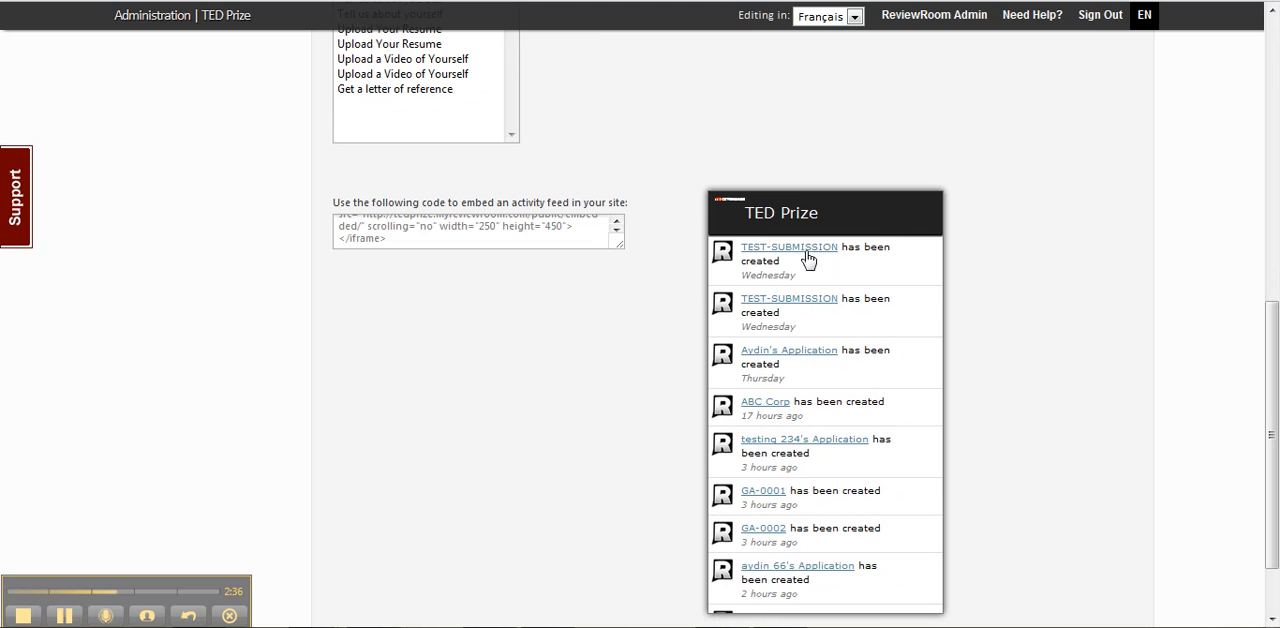
pyautogui.scroll(-2, 834, 462)
pyautogui.scroll(1, 839, 459)
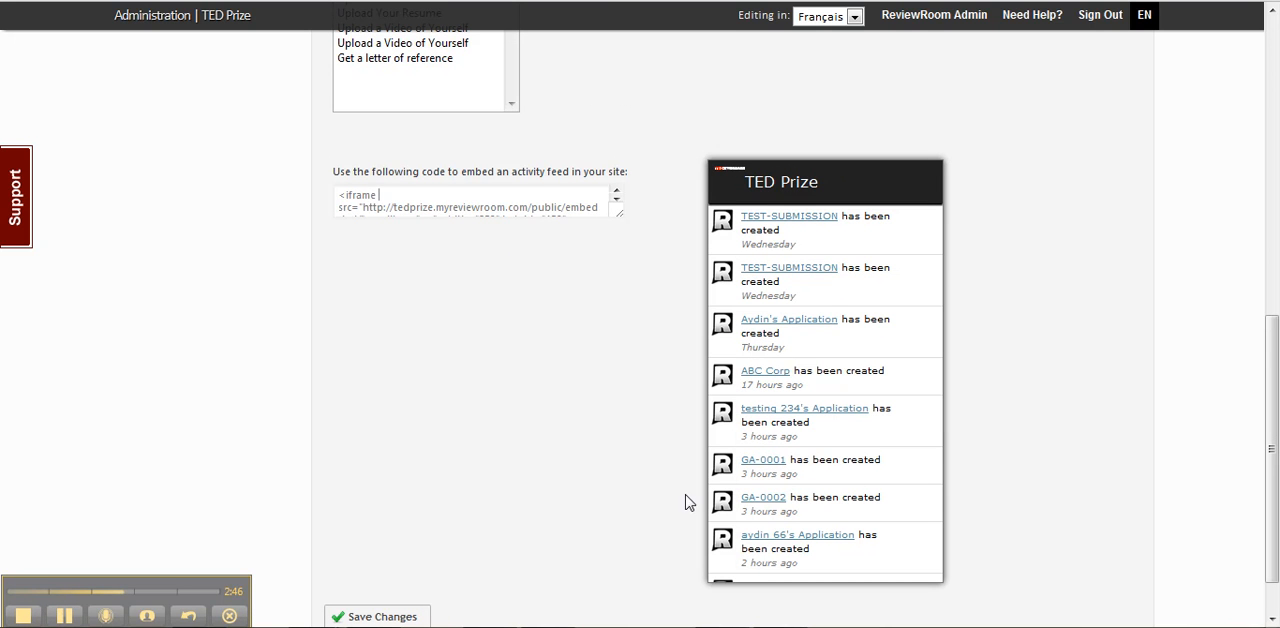
pyautogui.scroll(2, 690, 500)
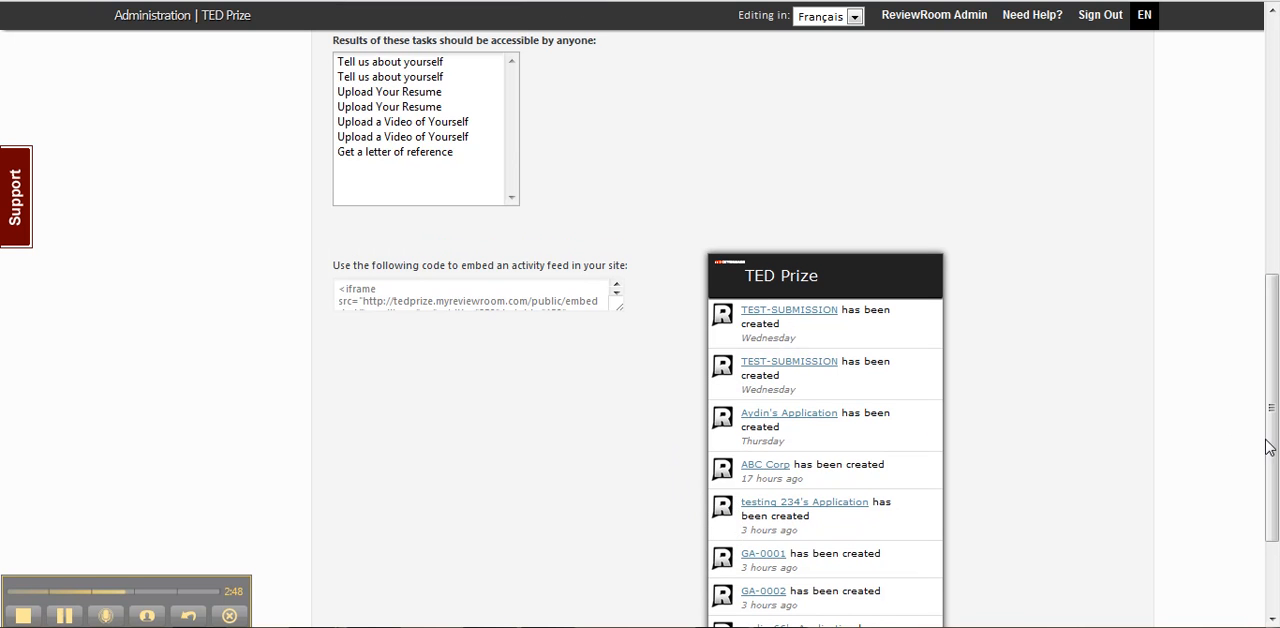
# Open the Social Networks settings and review the options for linking Twitter and Facebook accounts.
pyautogui.moveTo(1266, 442); pyautogui.dragTo(1266, 214)
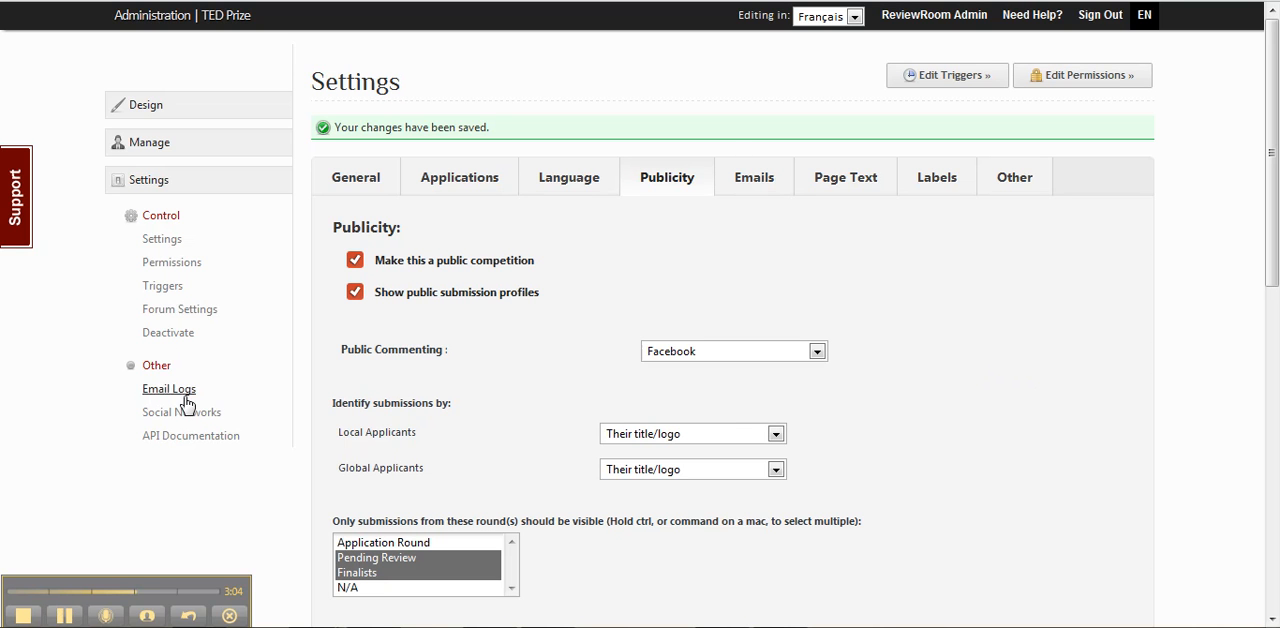
pyautogui.click(181, 416)
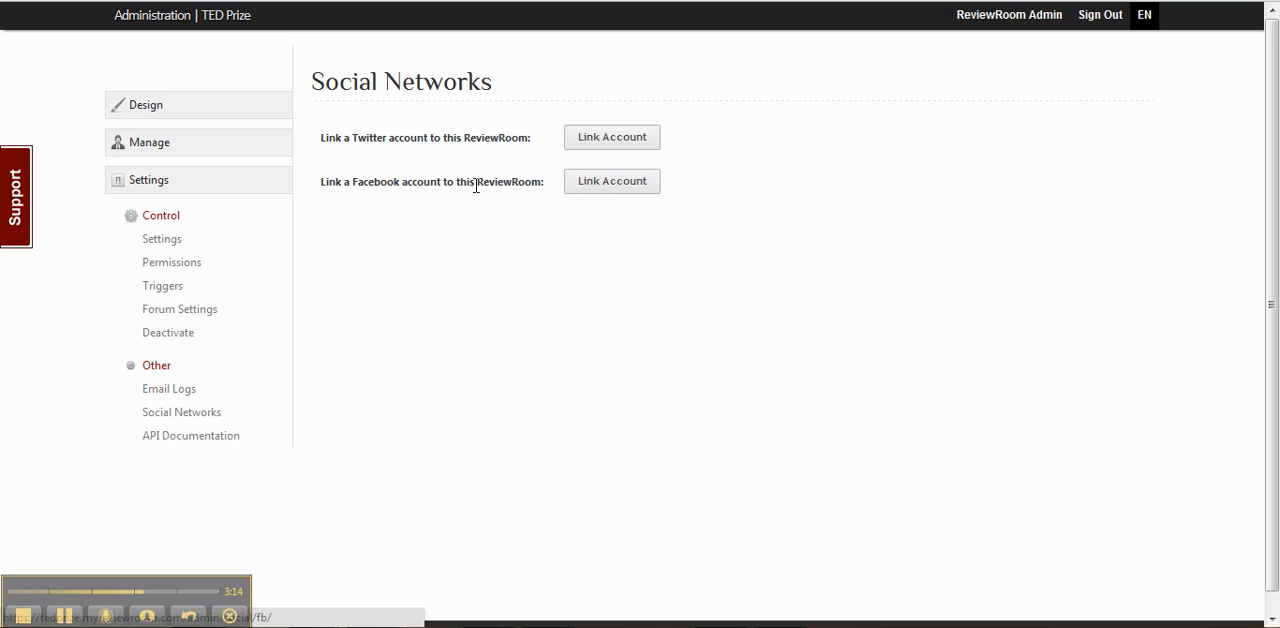
pyautogui.moveTo(343, 137); pyautogui.dragTo(430, 167)
pyautogui.click(430, 165)
# Create a new trigger and name it "Tweet upon signup".
pyautogui.click(191, 312)
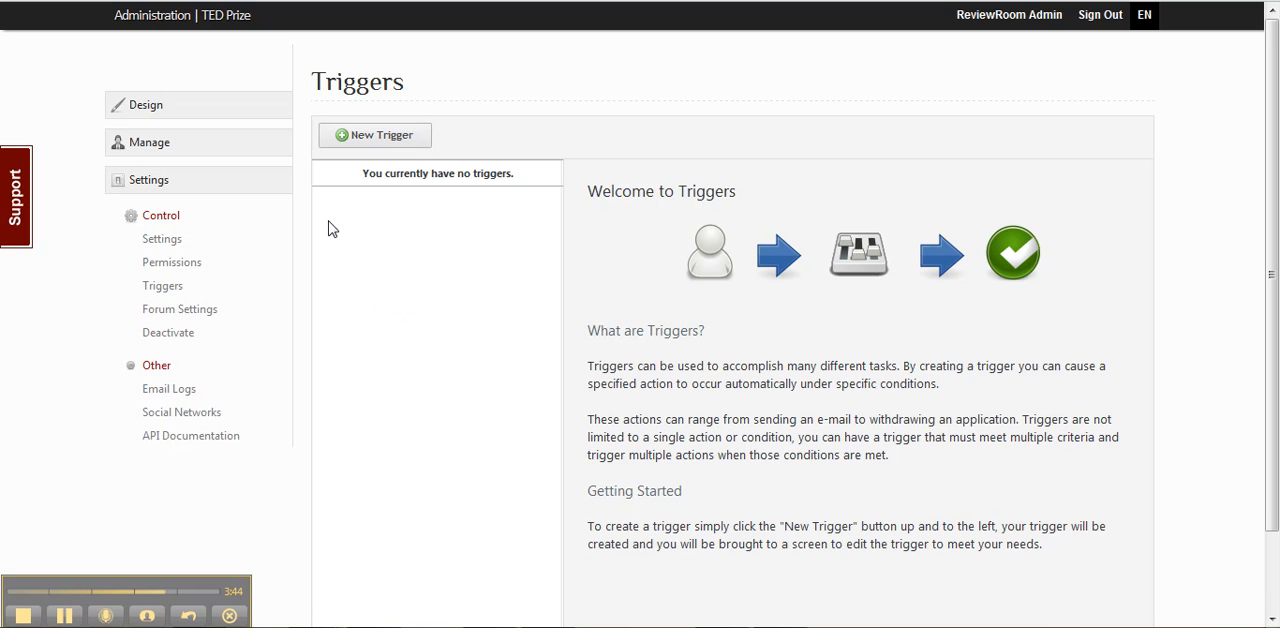
pyautogui.scroll(-1, 874, 277)
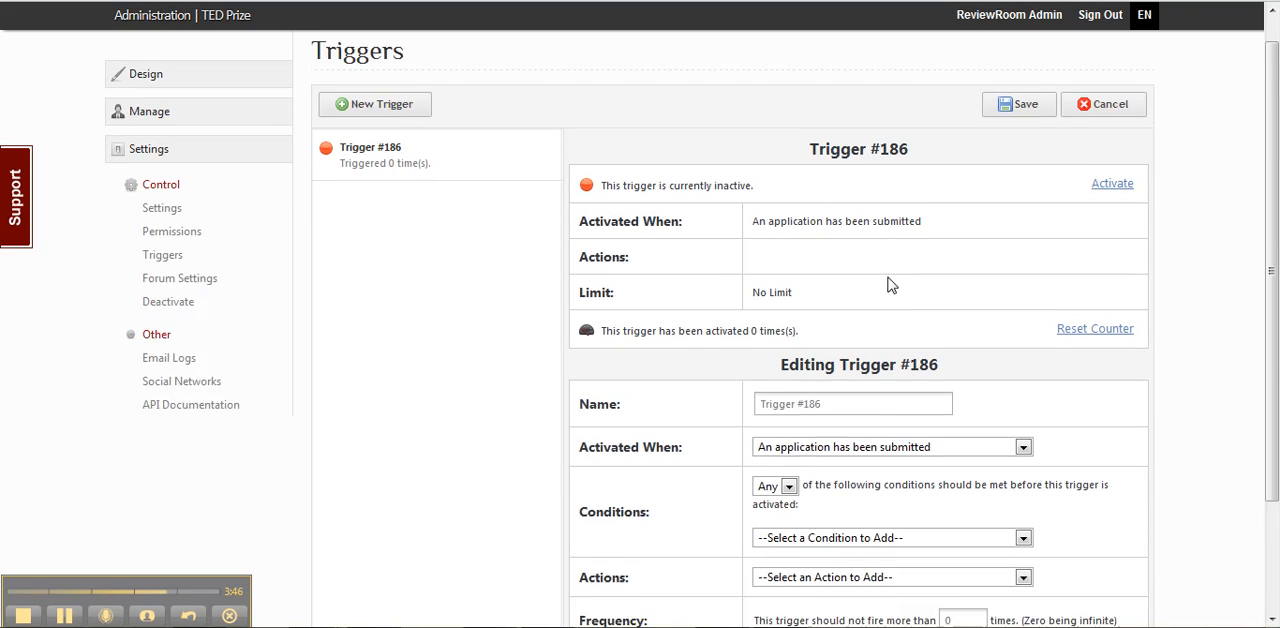
pyautogui.moveTo(837, 280); pyautogui.dragTo(743, 288)
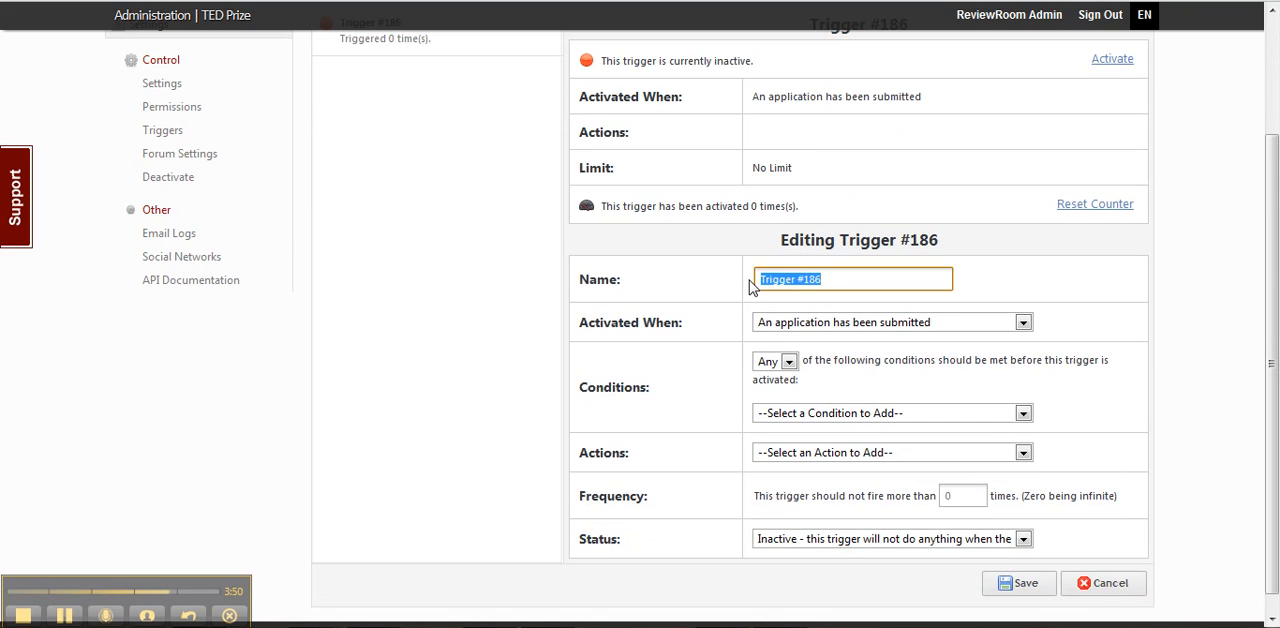
pyautogui.write('Tweet upon signup')
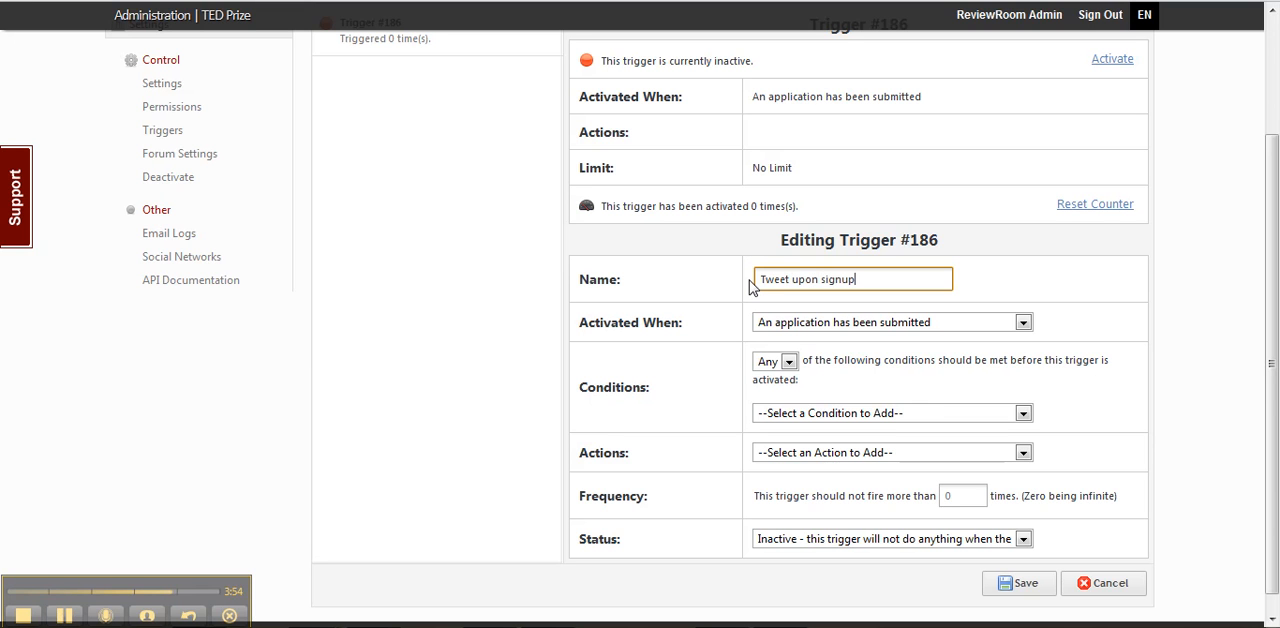
# Set the trigger to activate when a submission has been created.
pyautogui.click(838, 324)
pyautogui.click(818, 343)
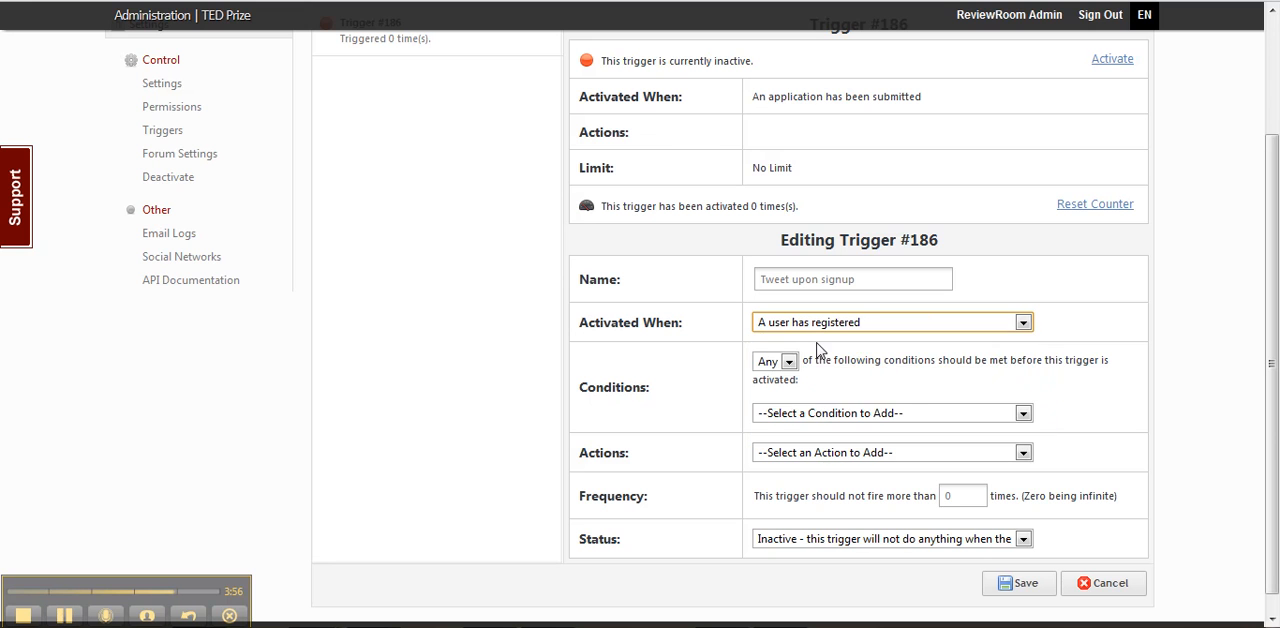
pyautogui.click(792, 330)
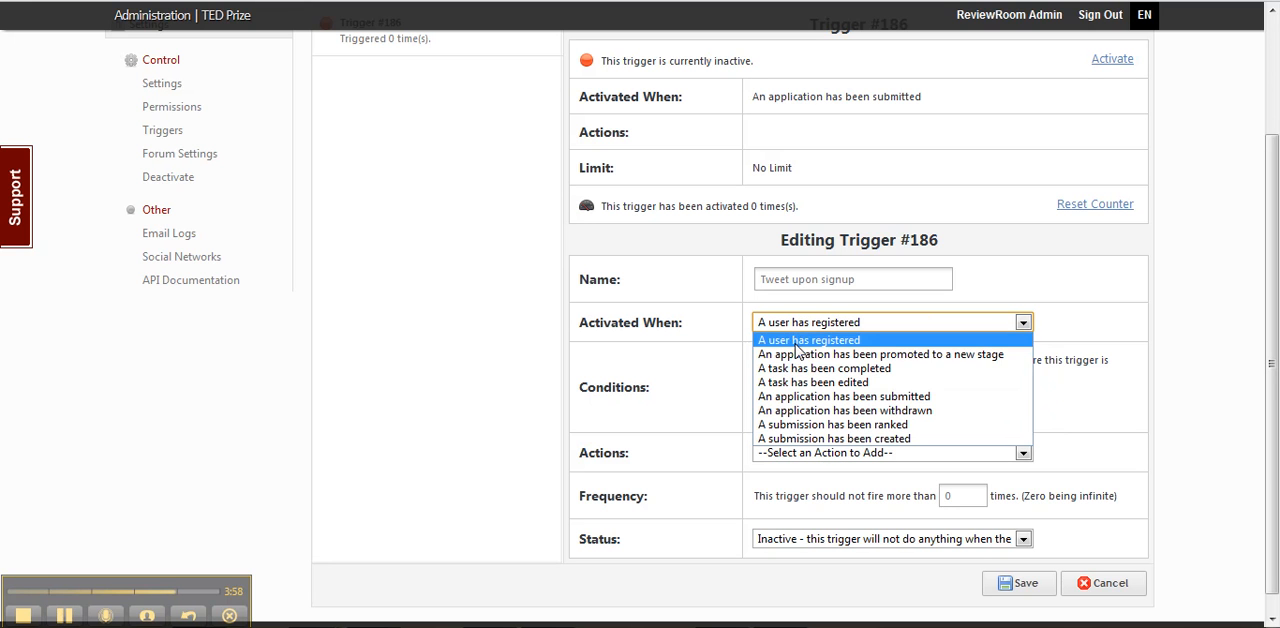
pyautogui.click(852, 440)
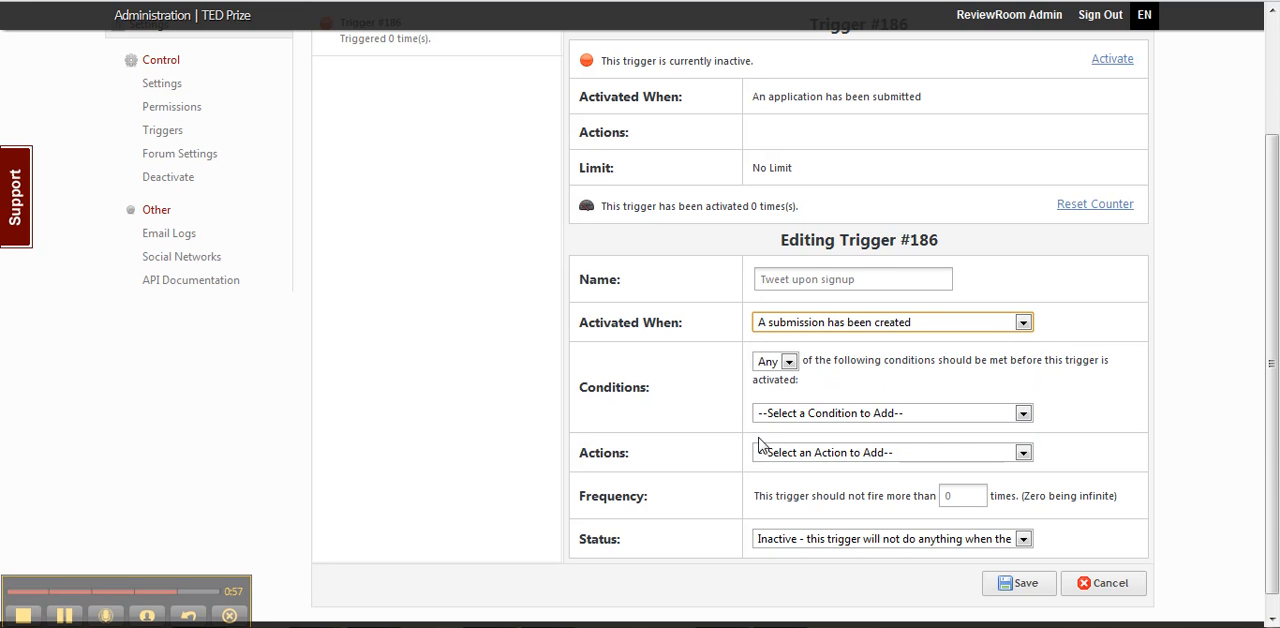
# Add a "Tweet something" action to the trigger and start its message.
pyautogui.click(796, 458)
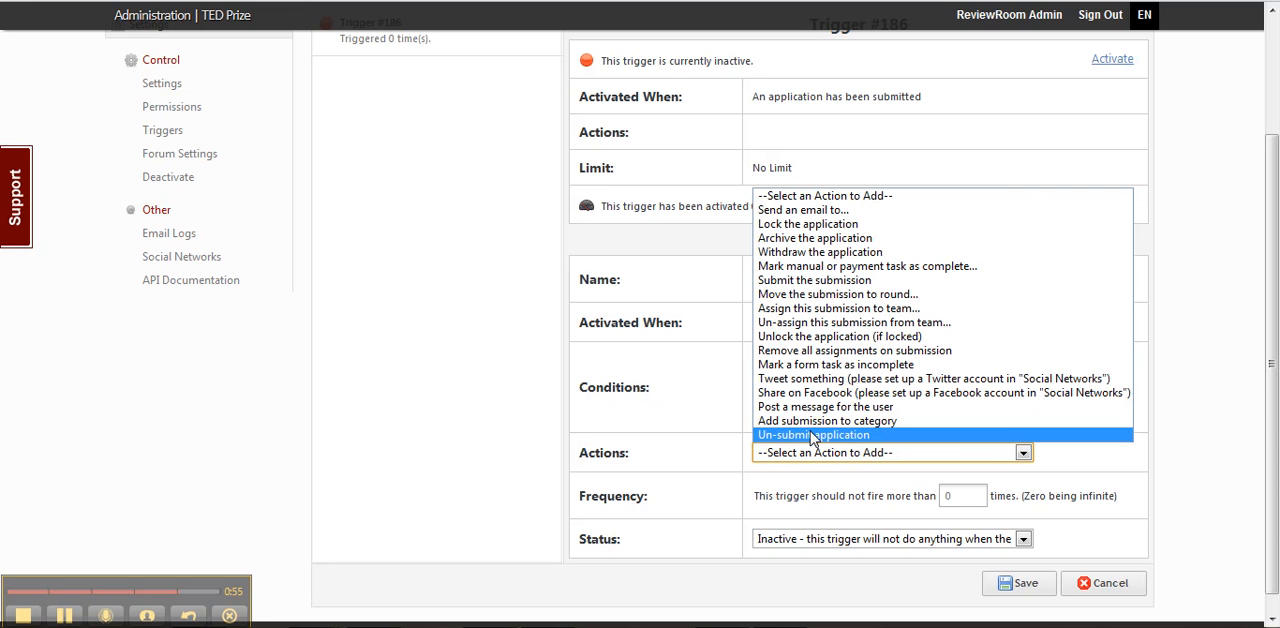
pyautogui.click(805, 388)
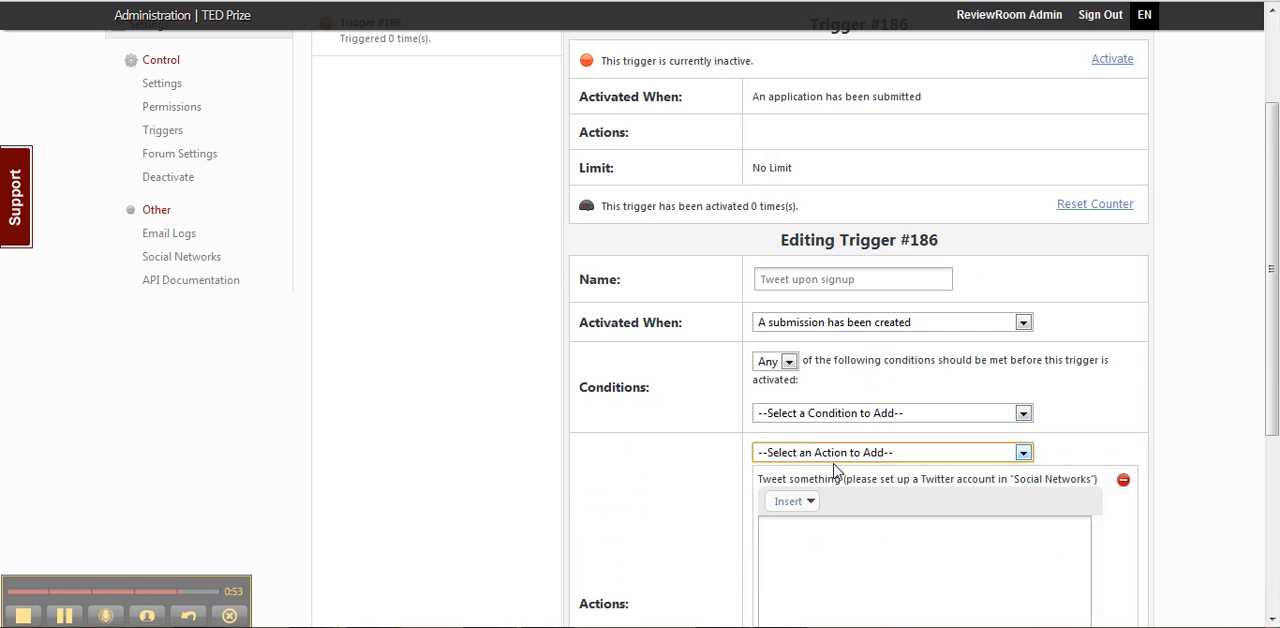
pyautogui.scroll(-3, 920, 470)
pyautogui.click(879, 467)
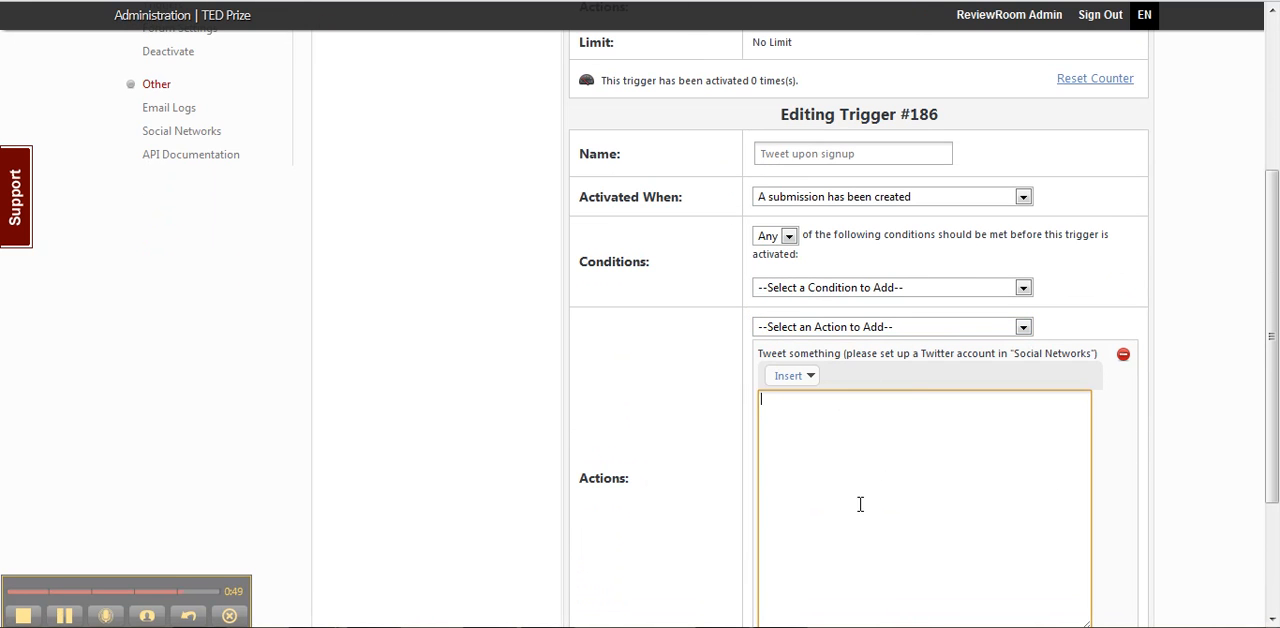
# Insert the placeholder for the actor that activated the trigger into the tweet message.
pyautogui.click(797, 385)
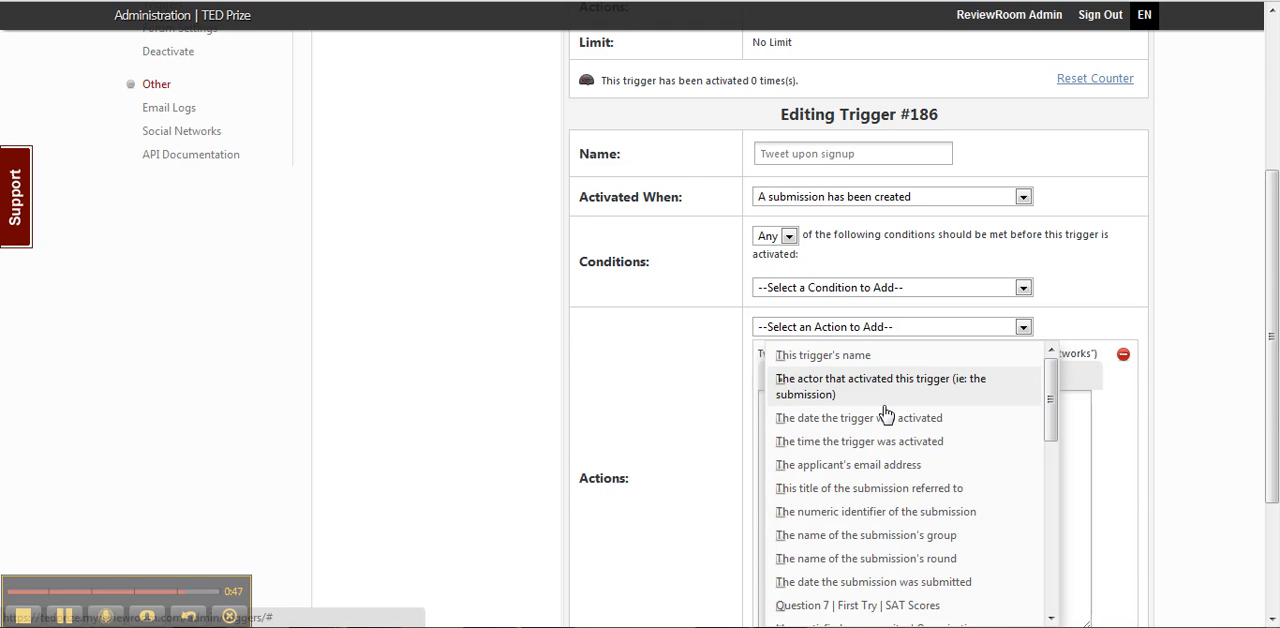
pyautogui.scroll(-1, 940, 475)
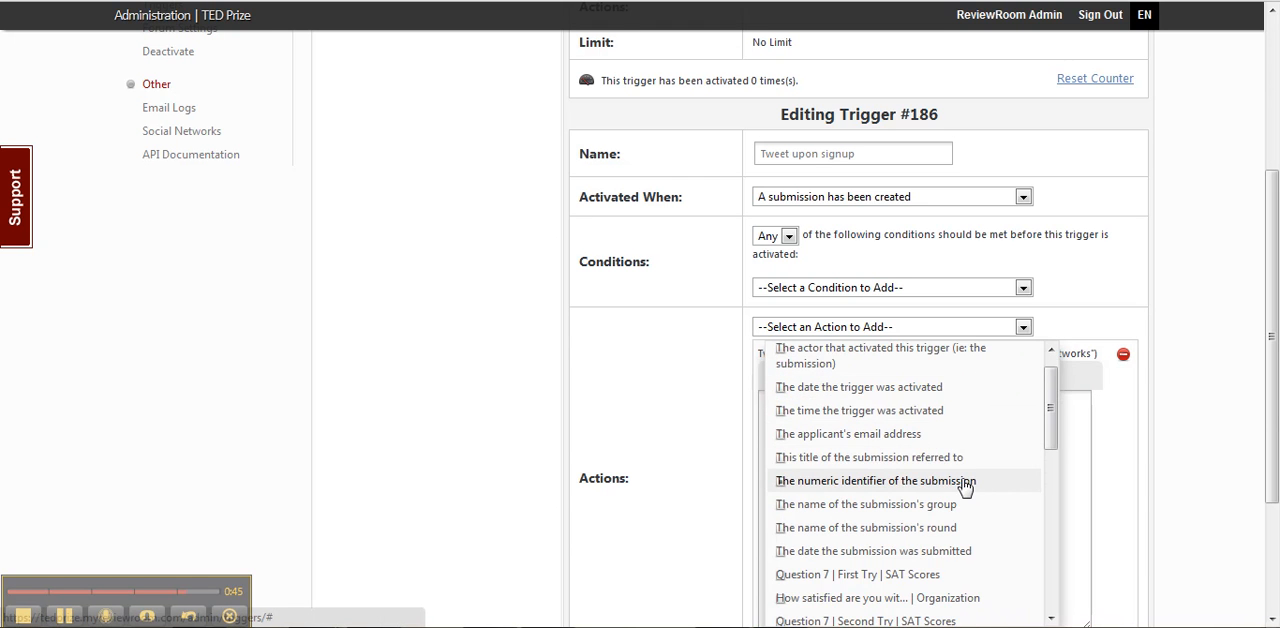
pyautogui.scroll(-1, 975, 489)
pyautogui.scroll(2, 975, 489)
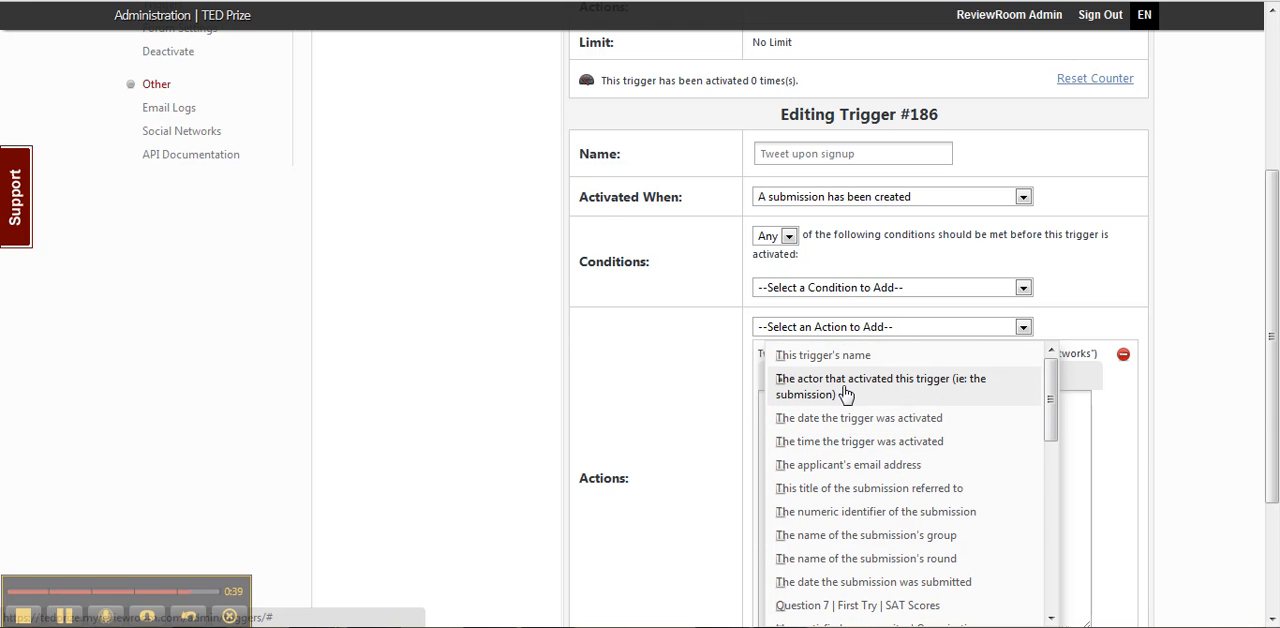
pyautogui.click(905, 392)
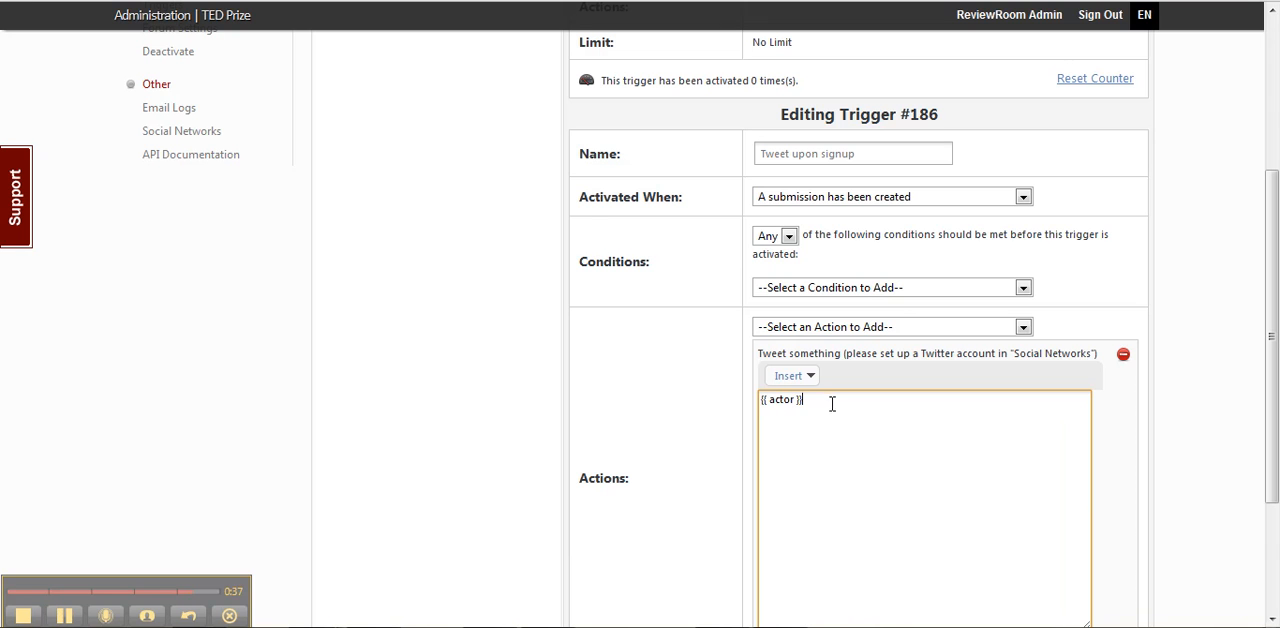
# Complete the tweet after the actor placeholder with "just applied to the TEDPrize Competition!".
pyautogui.write('just applied to the TEDP')
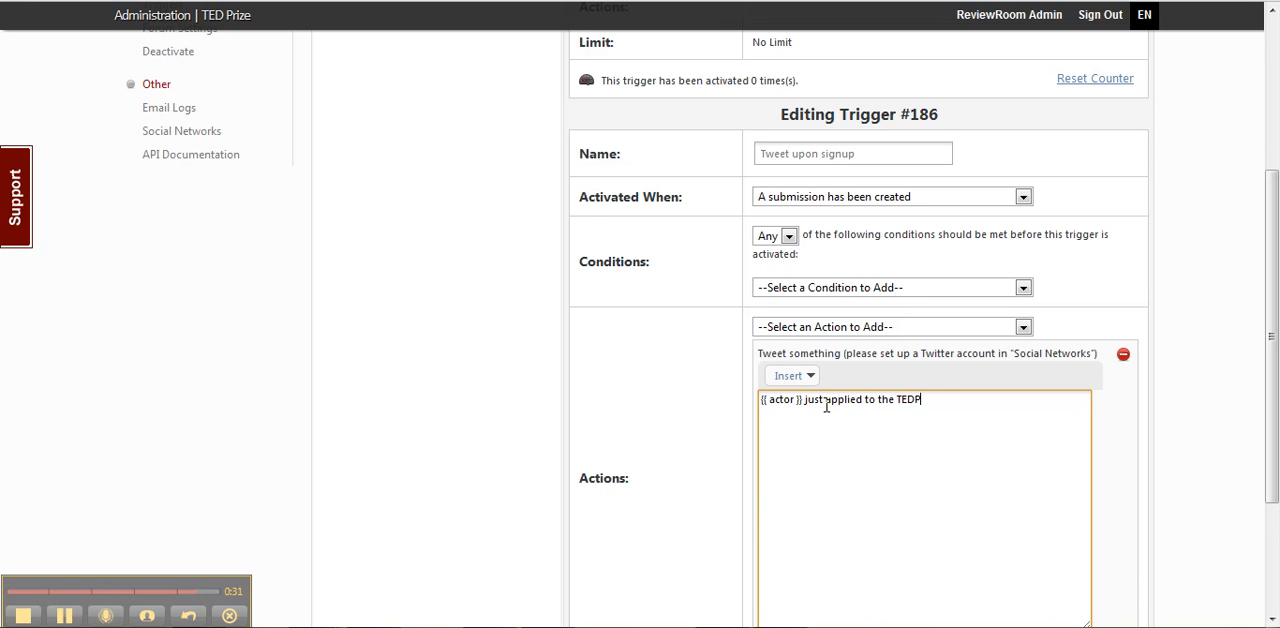
pyautogui.write('rize Competition!')
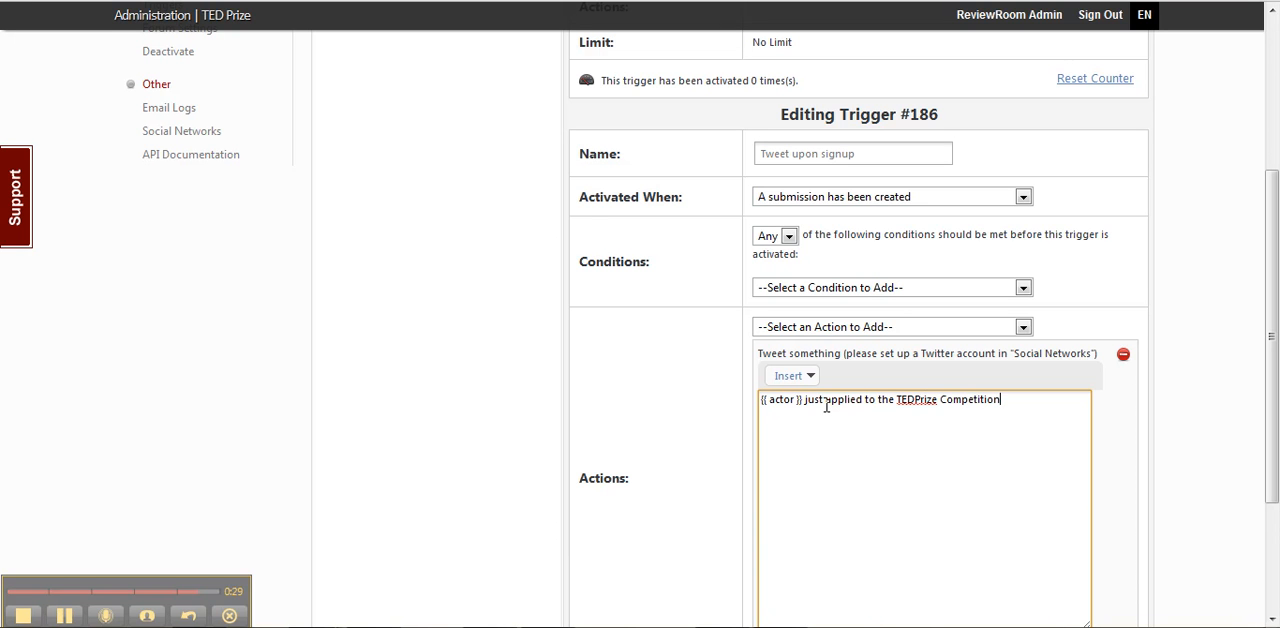